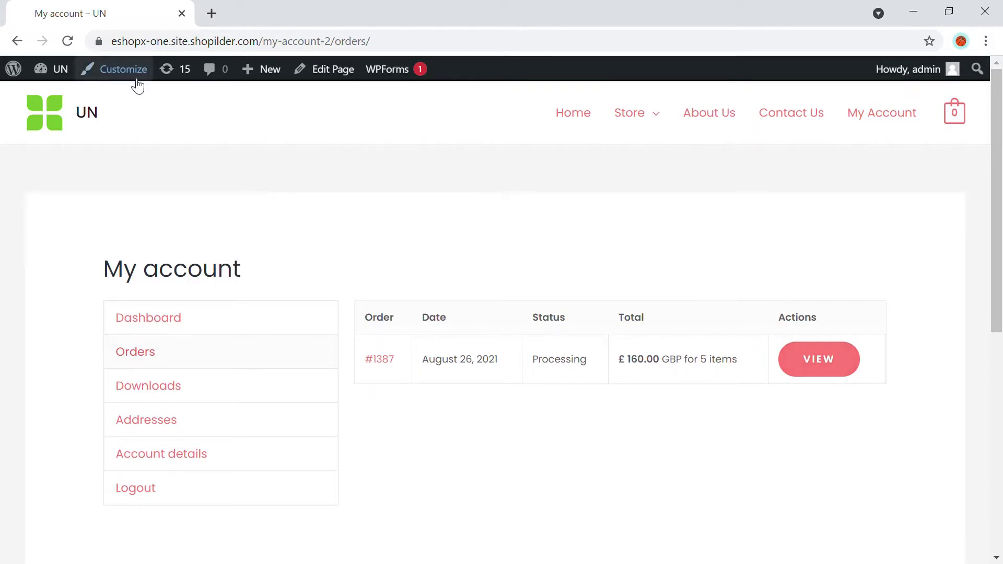
Switch from the storefront to the WordPress admin dashboard and open the page for adding plugins.
{"action": "mouse_move", "coordinate": [74, 84]}
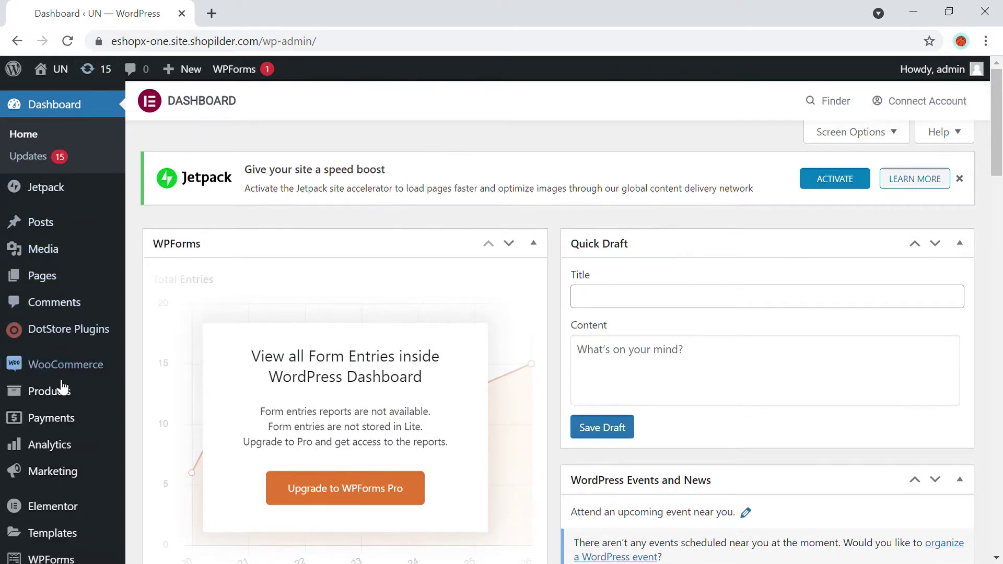
{"action": "mouse_move", "coordinate": [85, 365]}
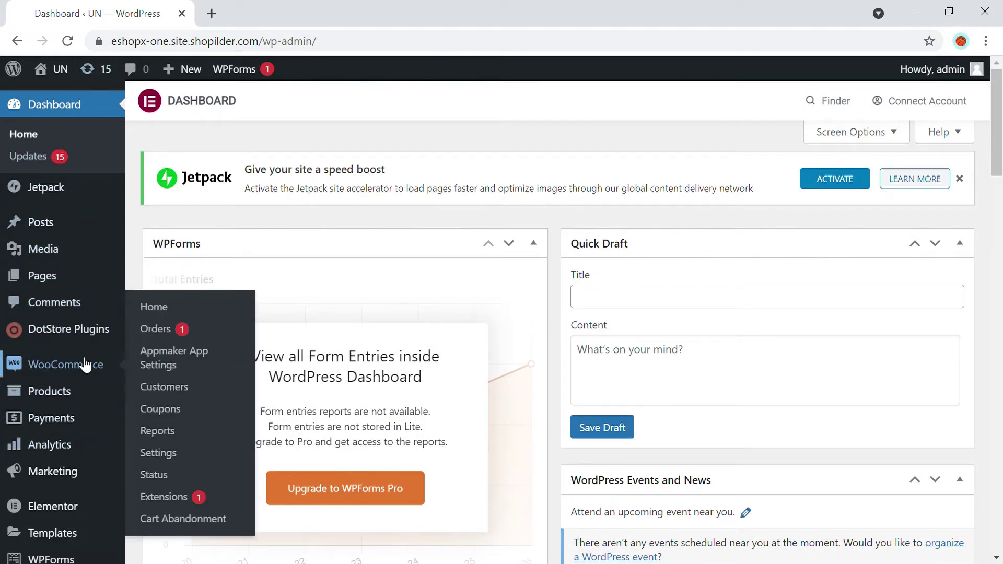
{"action": "mouse_move", "coordinate": [73, 445]}
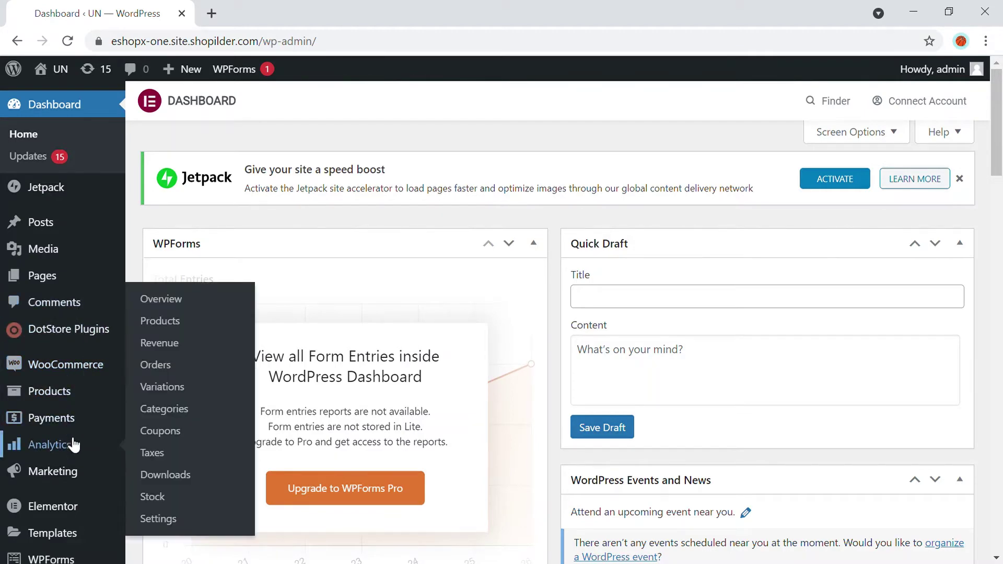
{"action": "scroll", "coordinate": [78, 460], "scroll_direction": "down", "scroll_amount": 1}
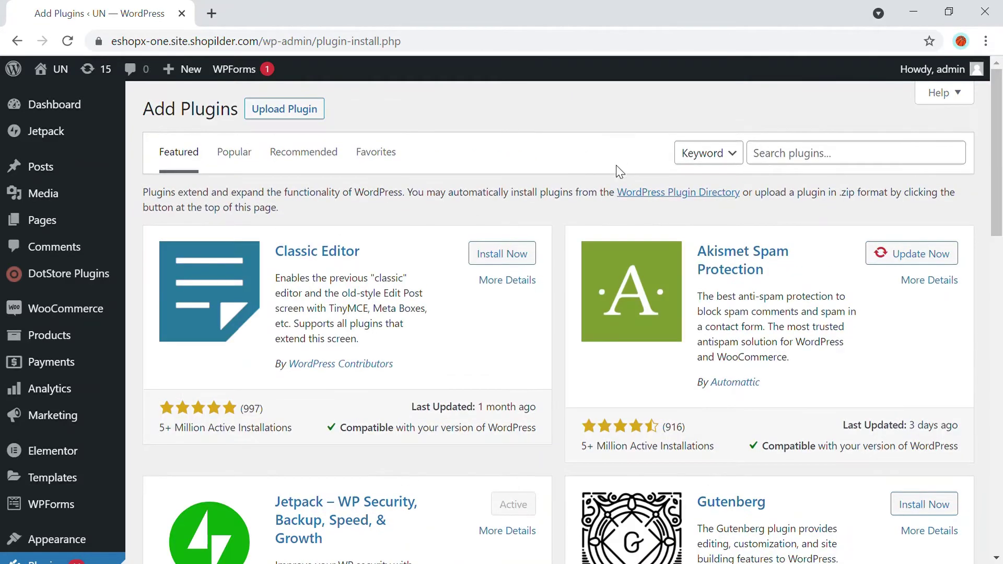
Search the plugin directory for "Cancel order" and dismiss the WooCommerce extensions notice.
{"action": "left_click", "coordinate": [797, 159]}
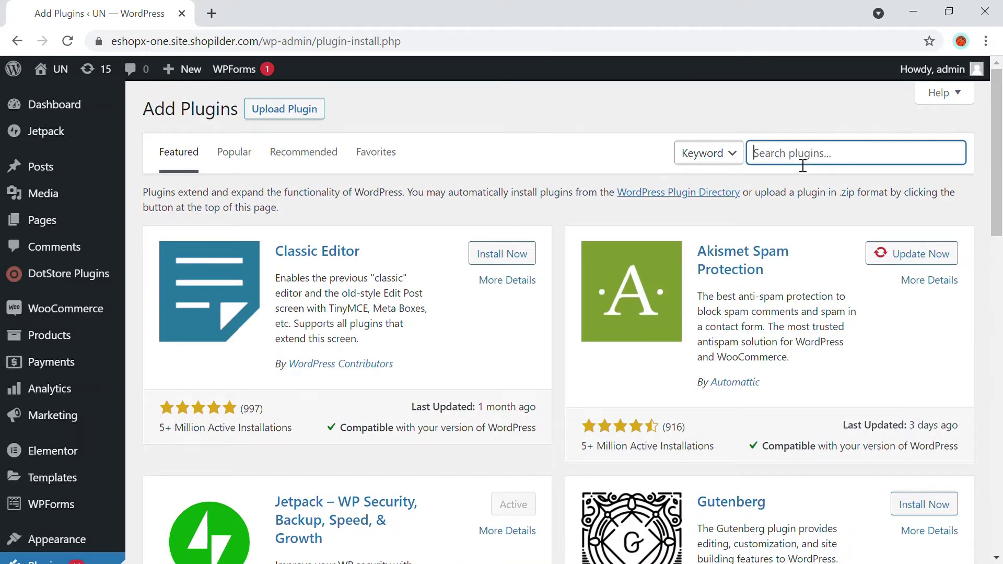
{"action": "type", "text": "W"}
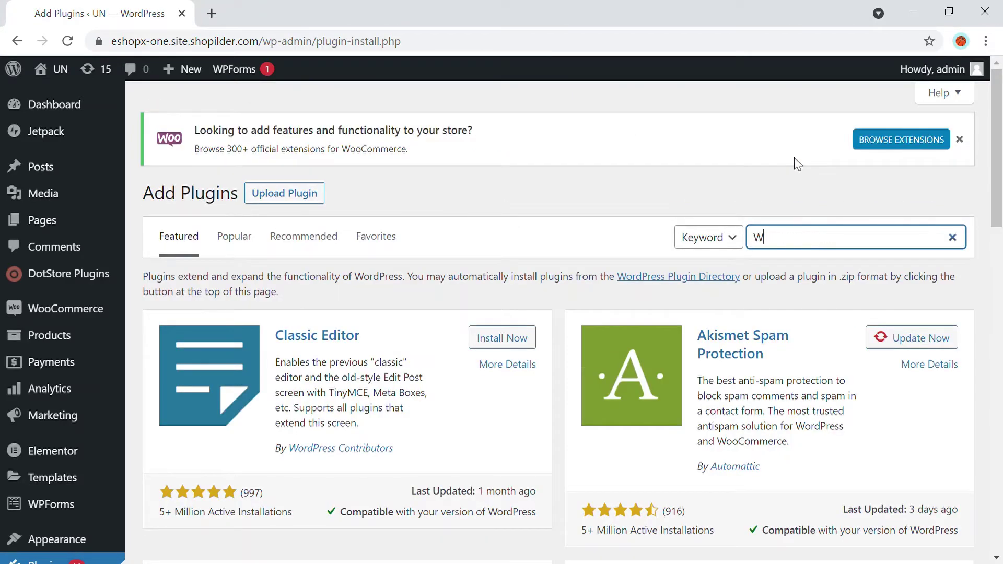
{"action": "key", "text": "BackSpace"}
{"action": "type", "text": "Cancel order"}
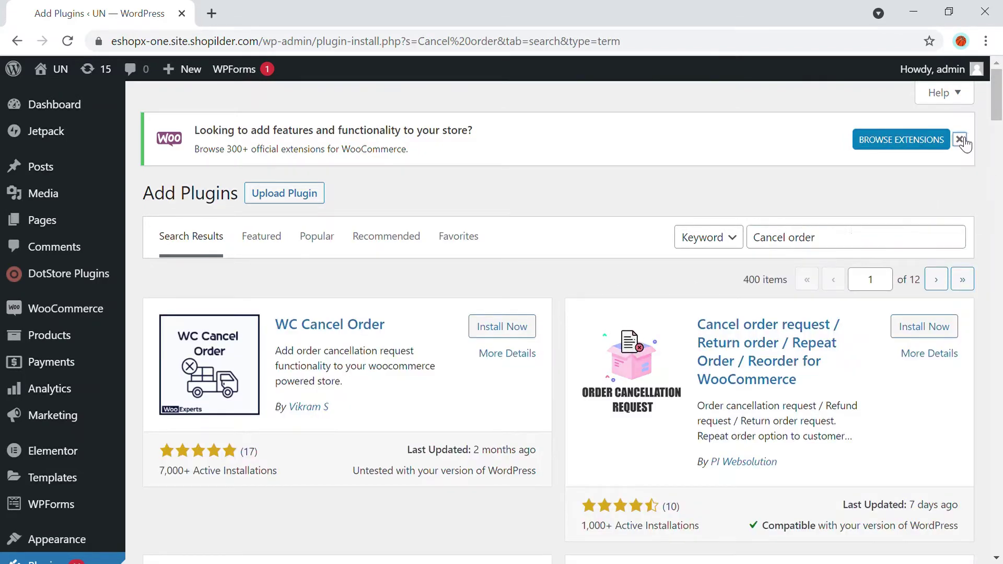
{"action": "left_click", "coordinate": [960, 139]}
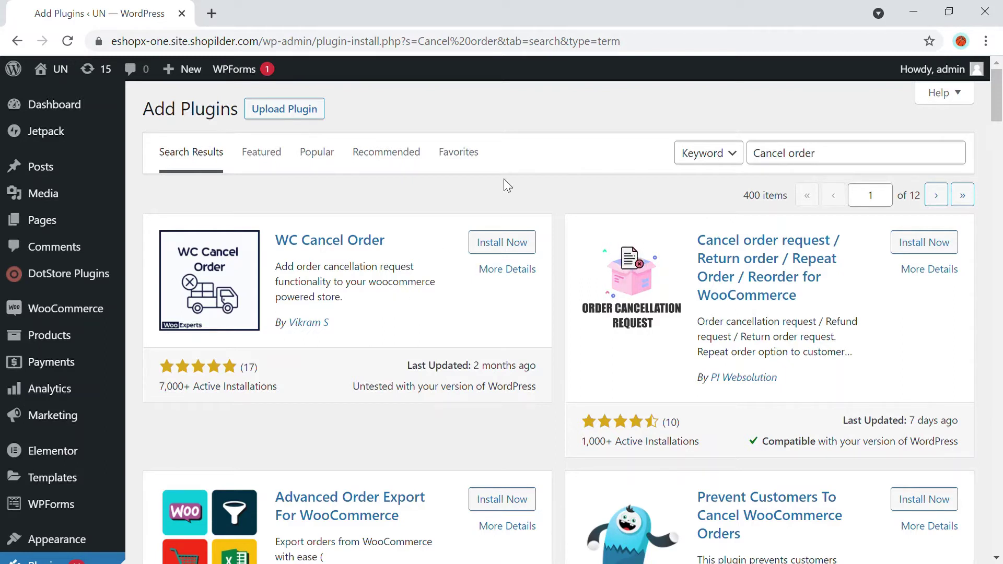
Install and activate the WC Cancel Order plugin and open its WC Cancel settings.
{"action": "left_click", "coordinate": [521, 243]}
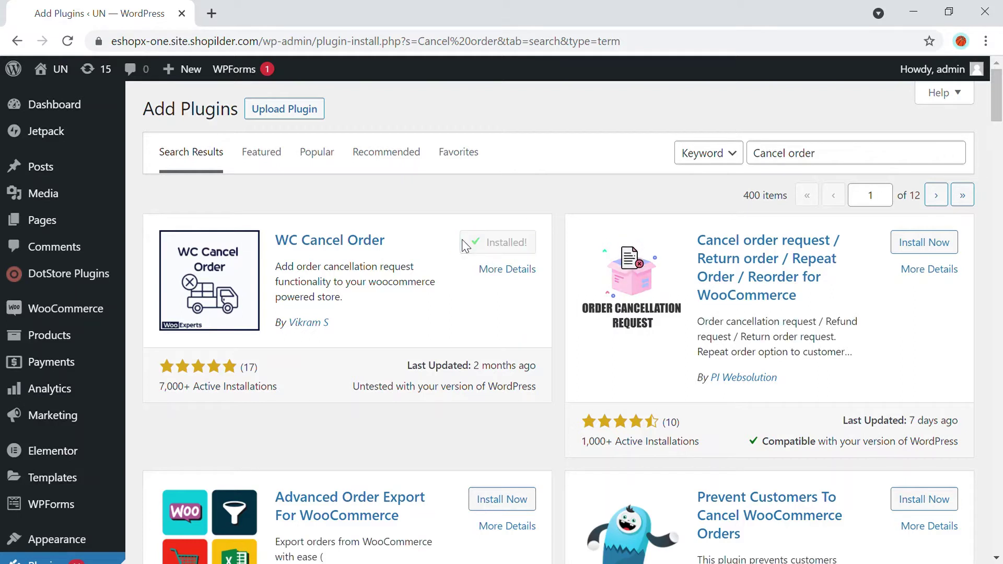
{"action": "left_click", "coordinate": [512, 247]}
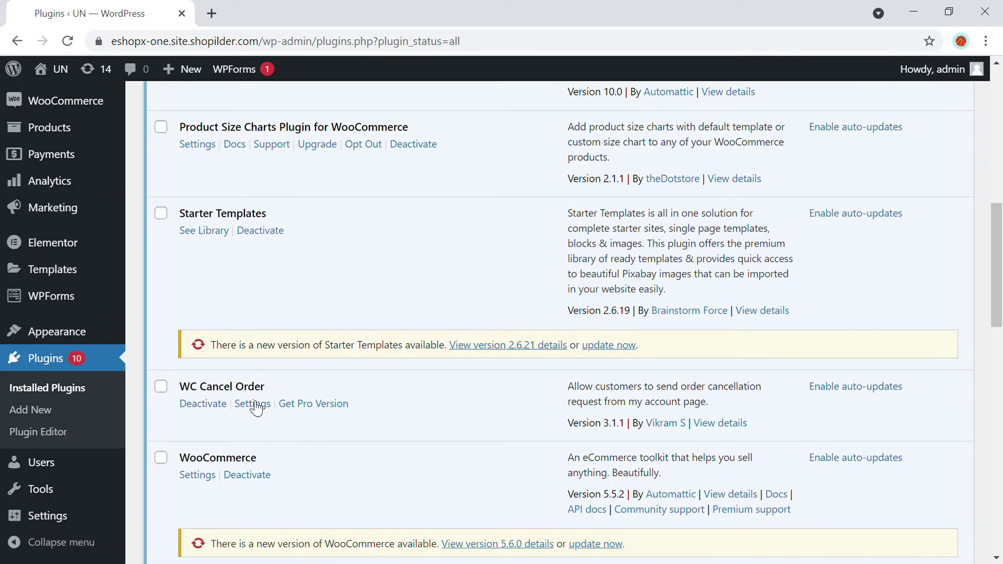
{"action": "left_click", "coordinate": [258, 408]}
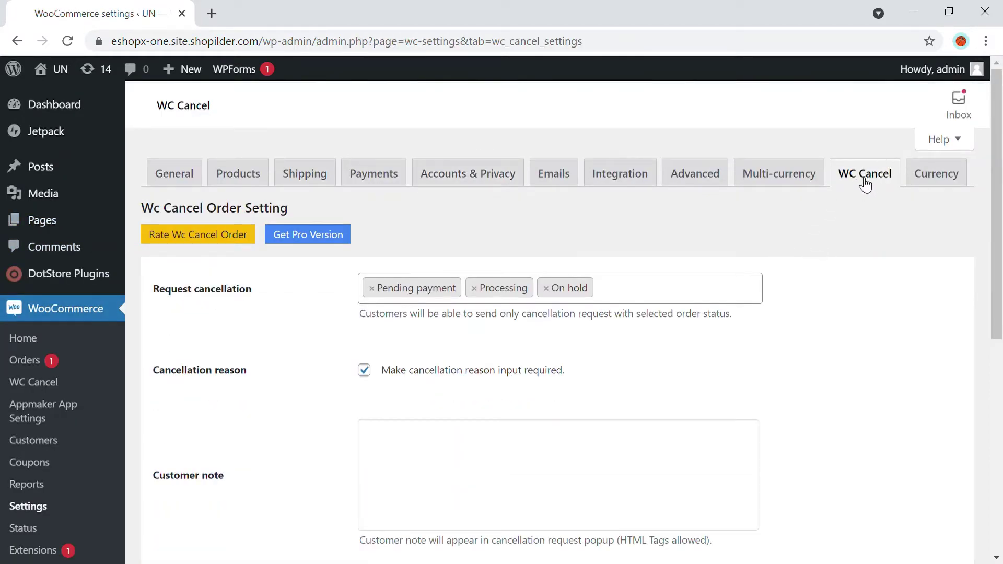
{"action": "left_click", "coordinate": [865, 183]}
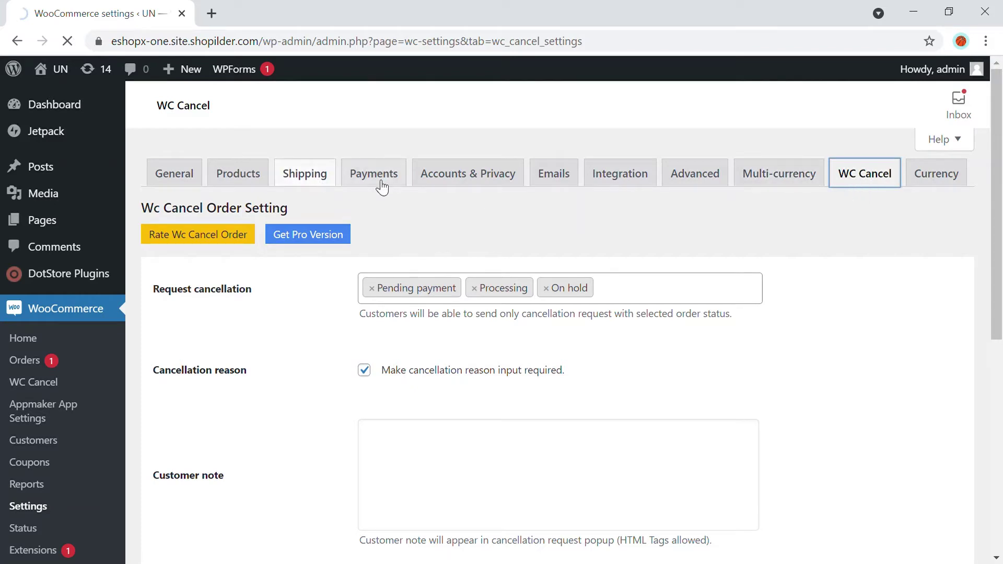
Examine which order statuses can be chosen for the Request cancellation setting.
{"action": "scroll", "coordinate": [377, 266], "scroll_direction": "down", "scroll_amount": 1}
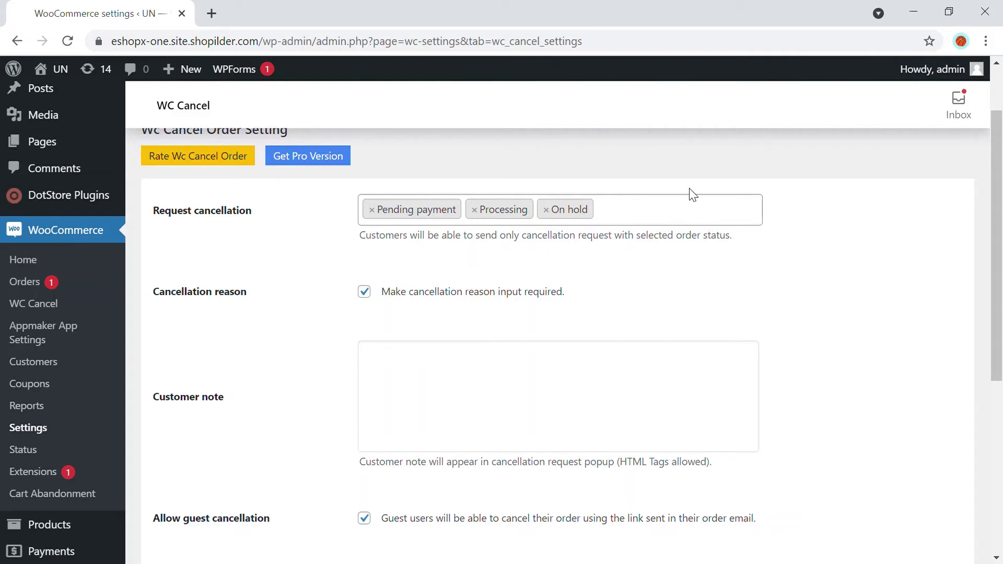
{"action": "left_click", "coordinate": [672, 225]}
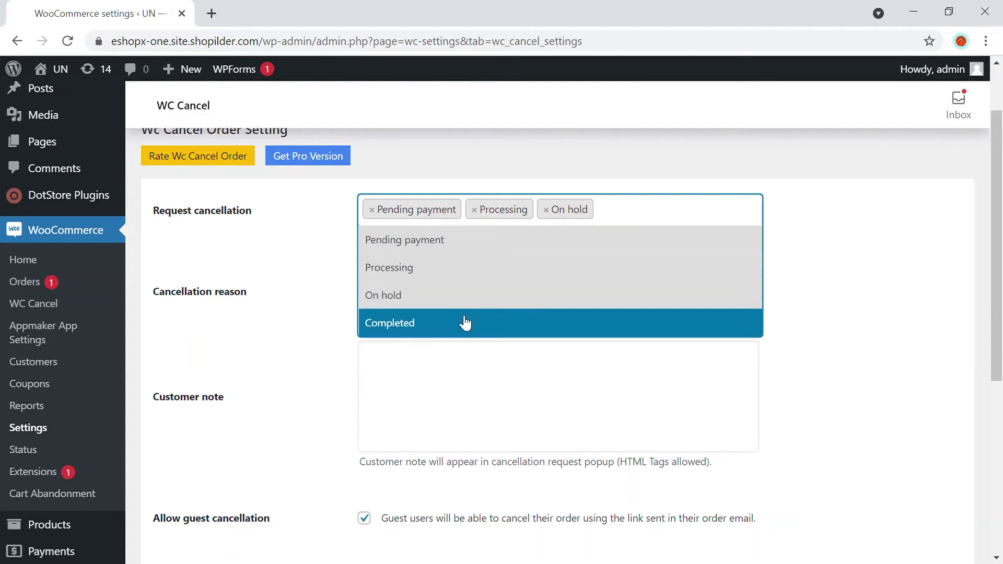
{"action": "left_click", "coordinate": [608, 209]}
{"action": "left_click", "coordinate": [614, 213]}
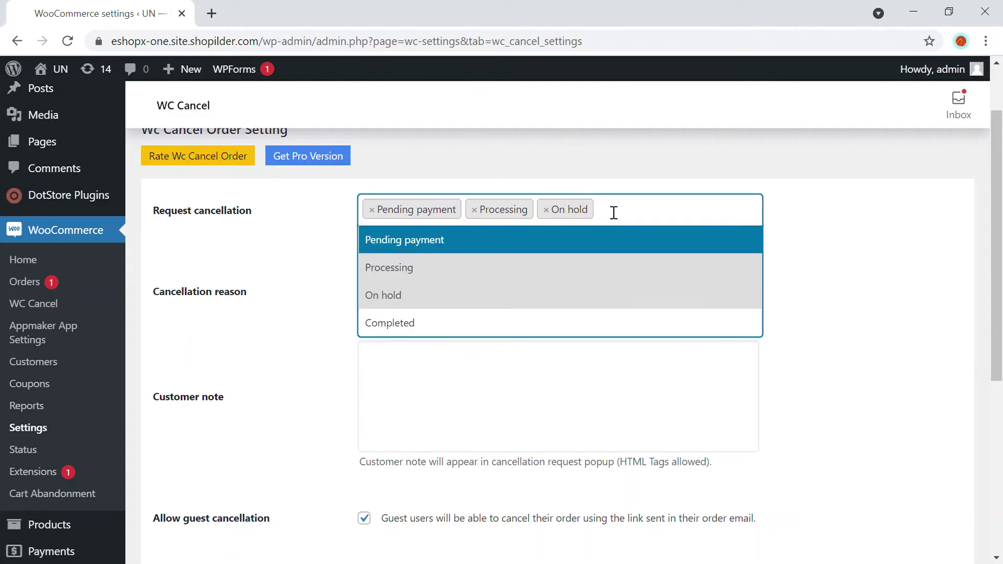
{"action": "left_click", "coordinate": [646, 223]}
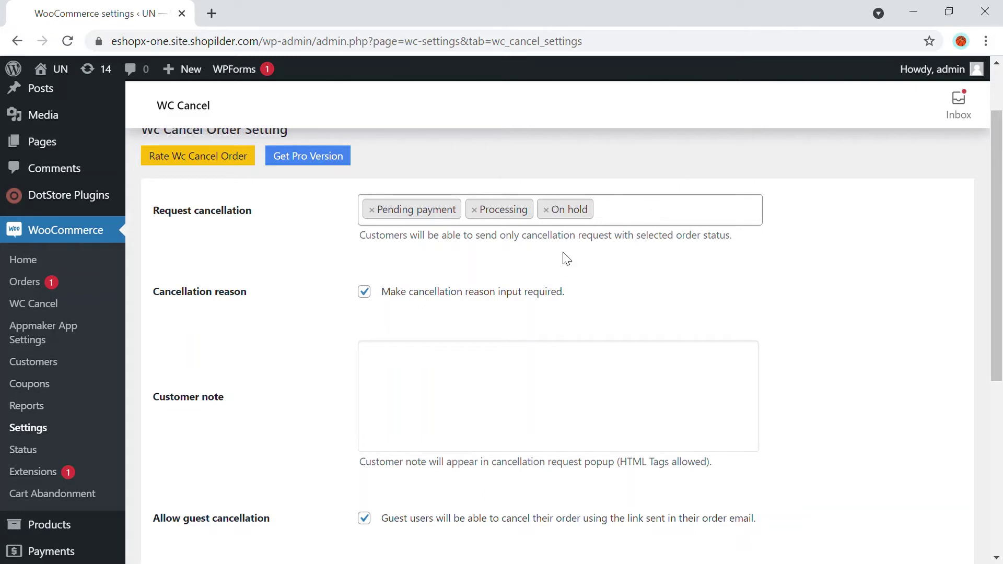
Review the cancellation reason, customer note and guest cancellation options, and save the WC Cancel settings.
{"action": "scroll", "coordinate": [475, 269], "scroll_direction": "down", "scroll_amount": 1}
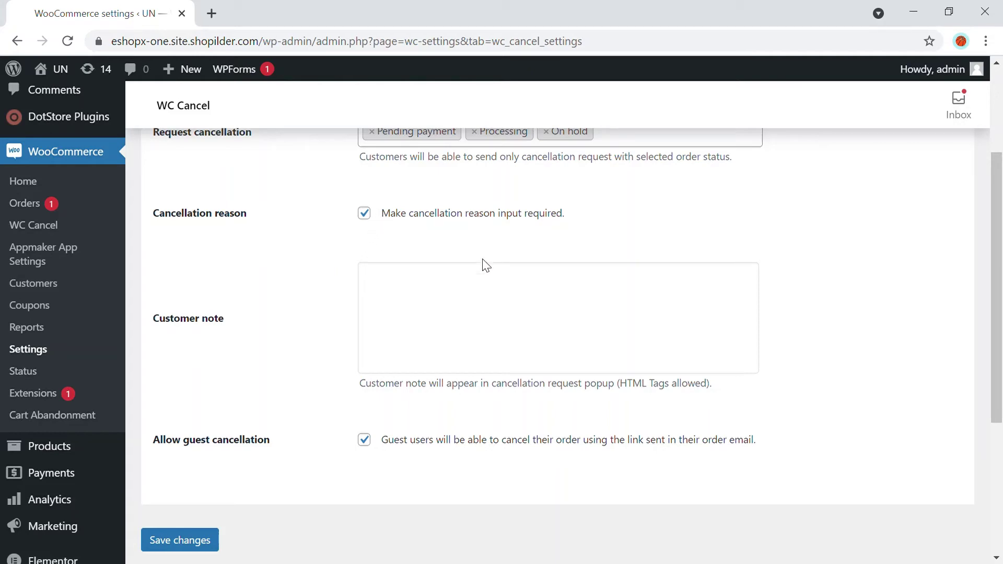
{"action": "scroll", "coordinate": [234, 316], "scroll_direction": "down", "scroll_amount": 1}
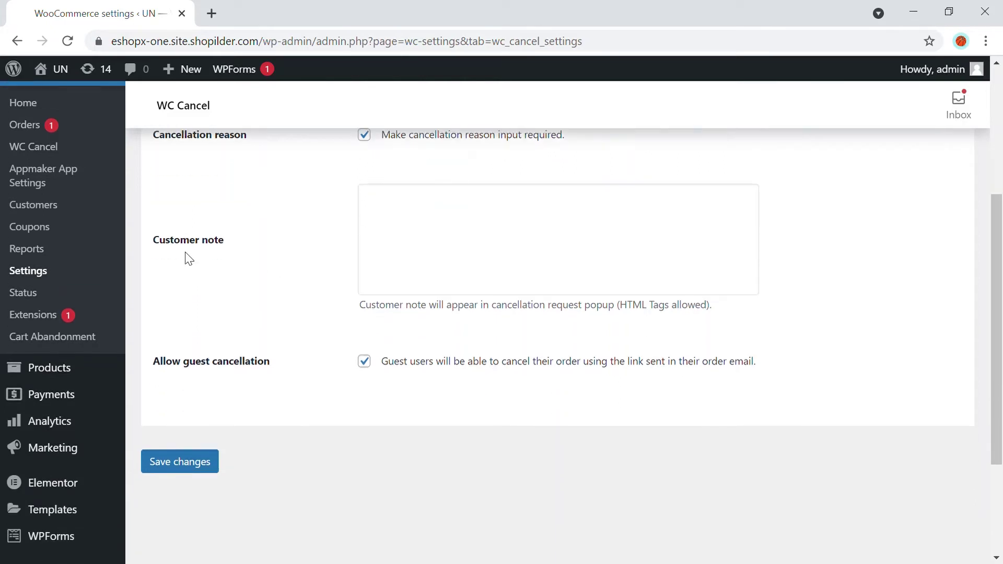
{"action": "scroll", "coordinate": [237, 264], "scroll_direction": "up", "scroll_amount": 1}
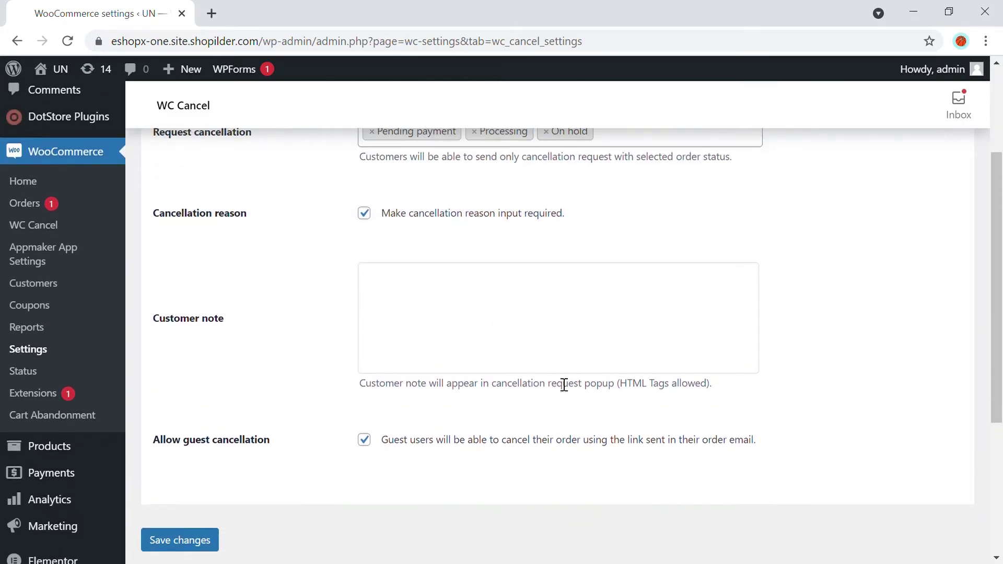
{"action": "scroll", "coordinate": [413, 395], "scroll_direction": "down", "scroll_amount": 2}
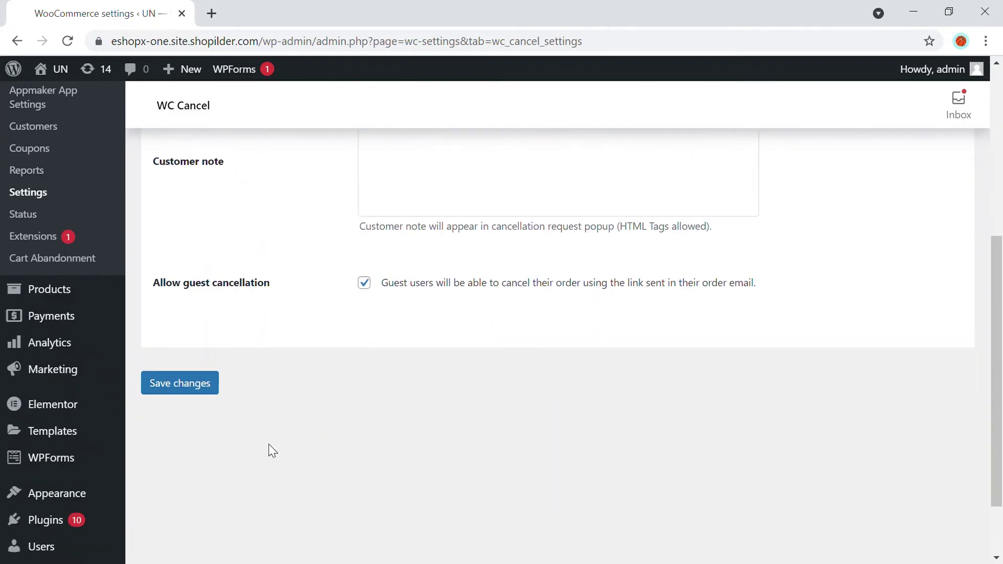
{"action": "left_click", "coordinate": [216, 384]}
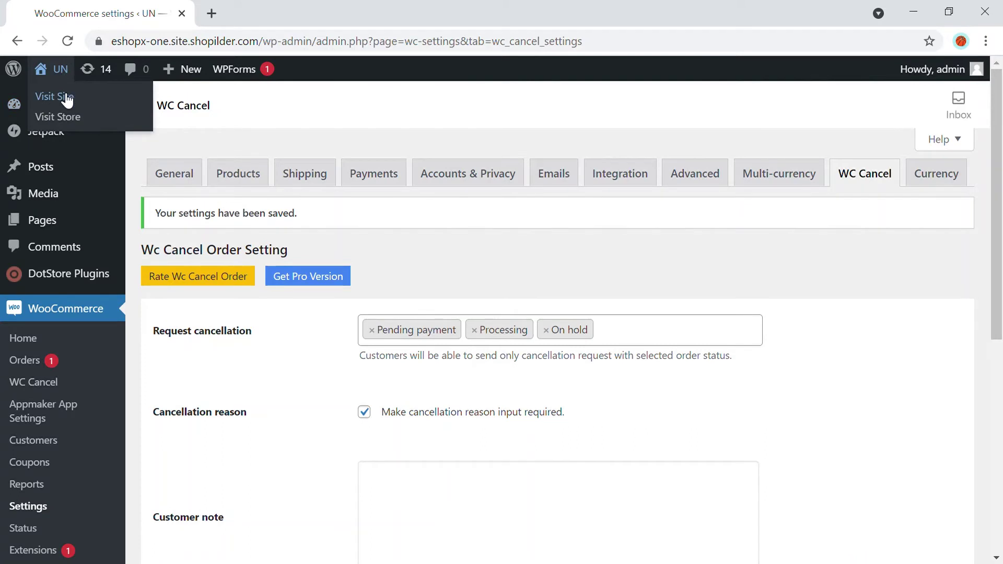
Visit the storefront and open the orders list in My Account.
{"action": "left_click", "coordinate": [65, 97]}
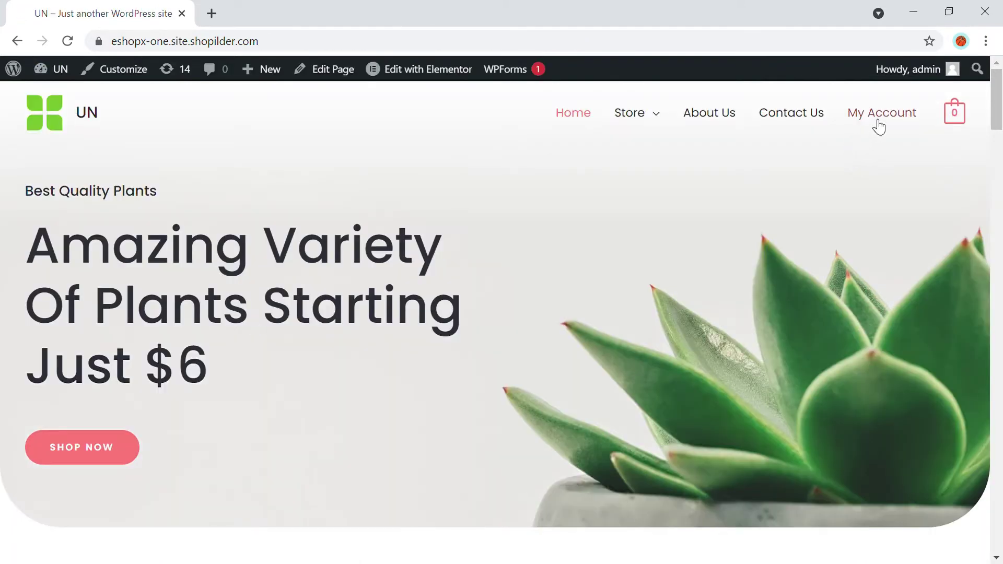
{"action": "left_click", "coordinate": [878, 125]}
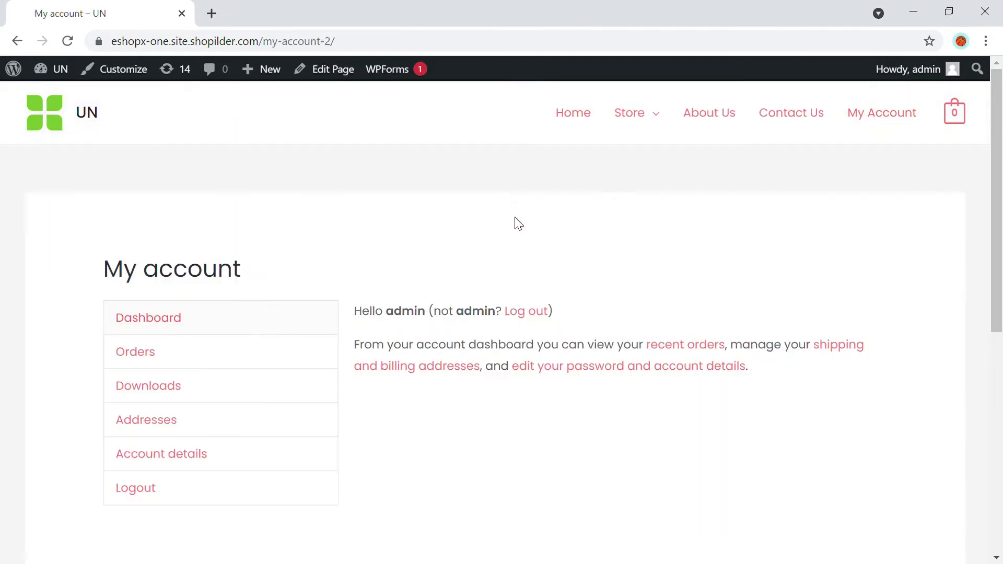
{"action": "left_click", "coordinate": [194, 365]}
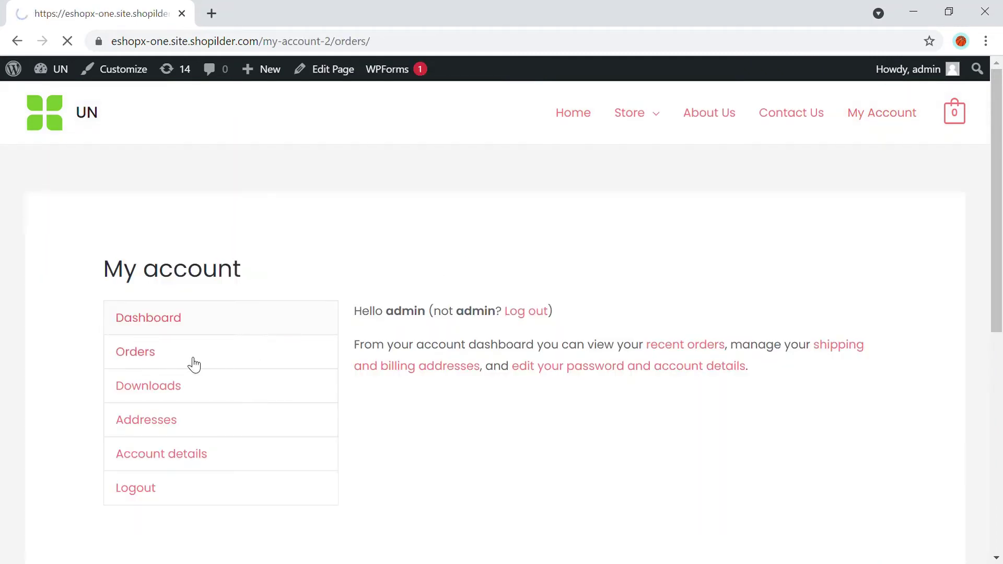
{"action": "scroll", "coordinate": [713, 337], "scroll_direction": "down", "scroll_amount": 1}
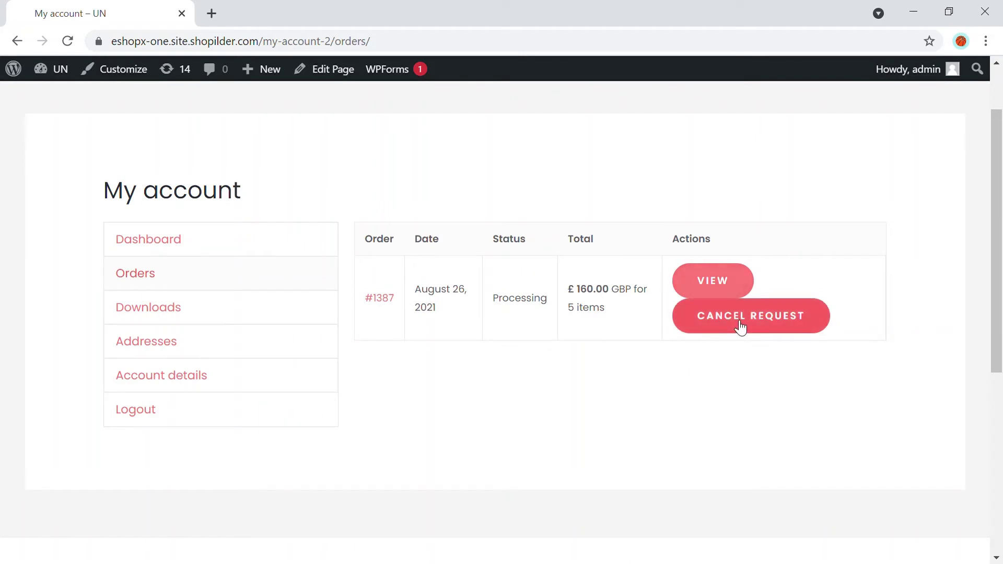
Submit a cancellation request for the listed order, entering a reason in the cancellation details.
{"action": "left_click", "coordinate": [716, 320]}
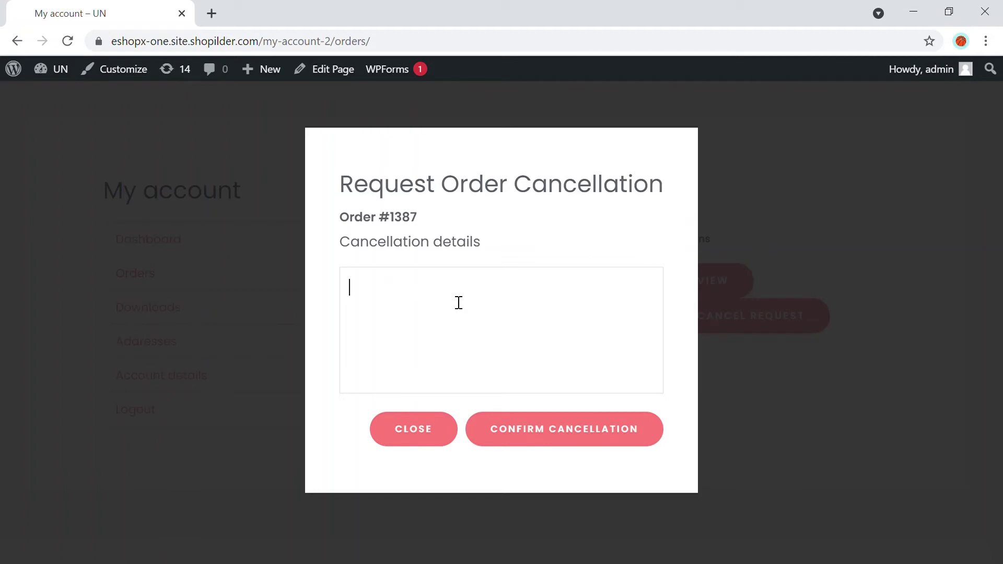
{"action": "type", "text": "Bu"}
{"action": "left_click", "coordinate": [623, 426]}
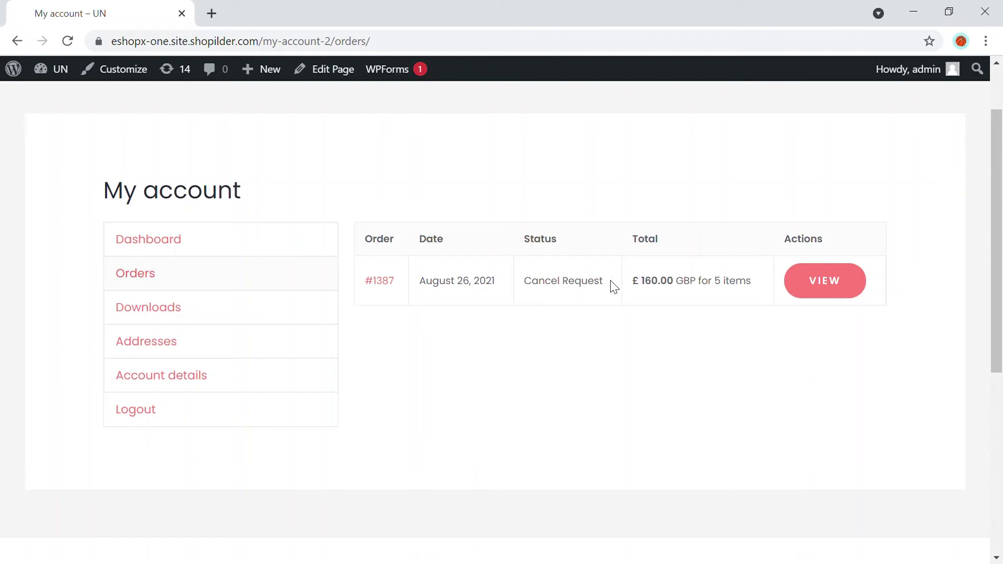
Open the admin dashboard in a new browser tab and go to WooCommerce's WC Cancel request list.
{"action": "mouse_move", "coordinate": [45, 78]}
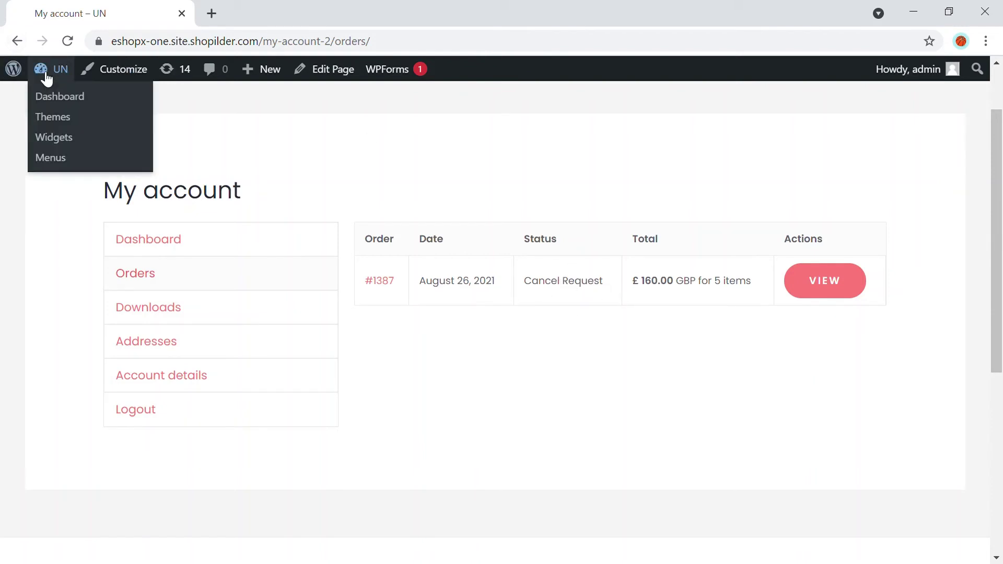
{"action": "middle_click", "coordinate": [63, 97]}
{"action": "left_click", "coordinate": [236, 11]}
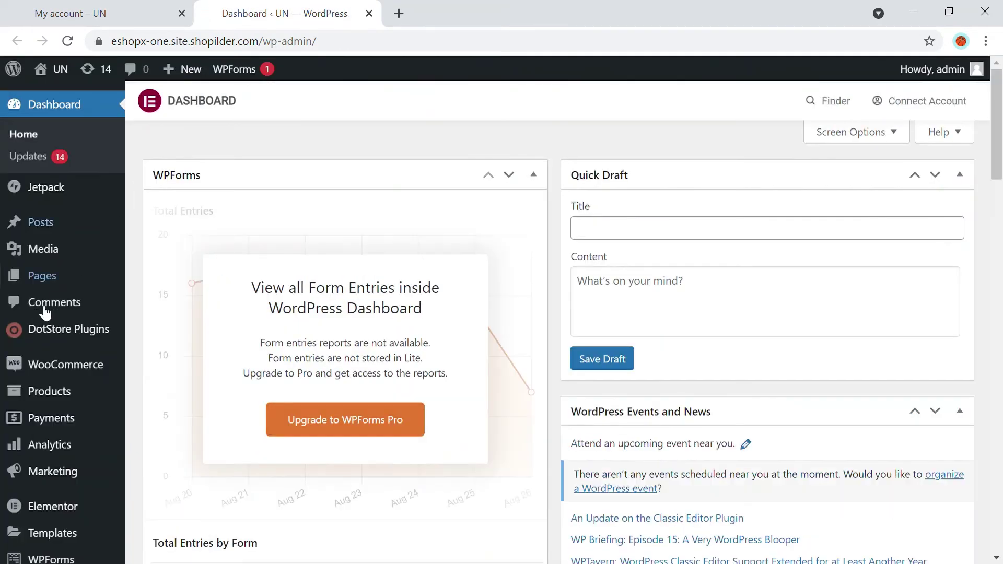
{"action": "mouse_move", "coordinate": [32, 366]}
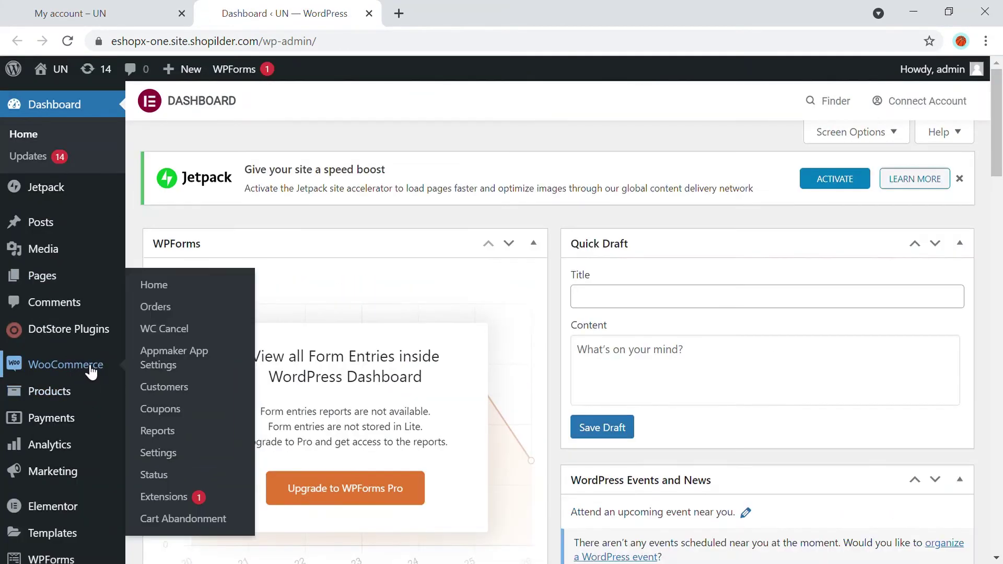
{"action": "left_click", "coordinate": [197, 331]}
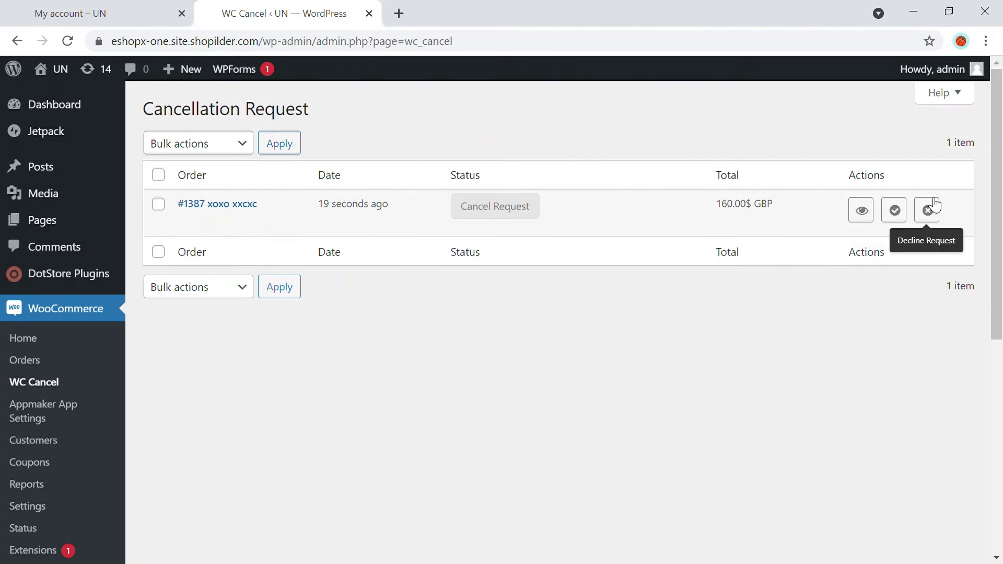
Approve the order's cancellation request and open that order's edit page to view its details.
{"action": "left_click", "coordinate": [896, 215]}
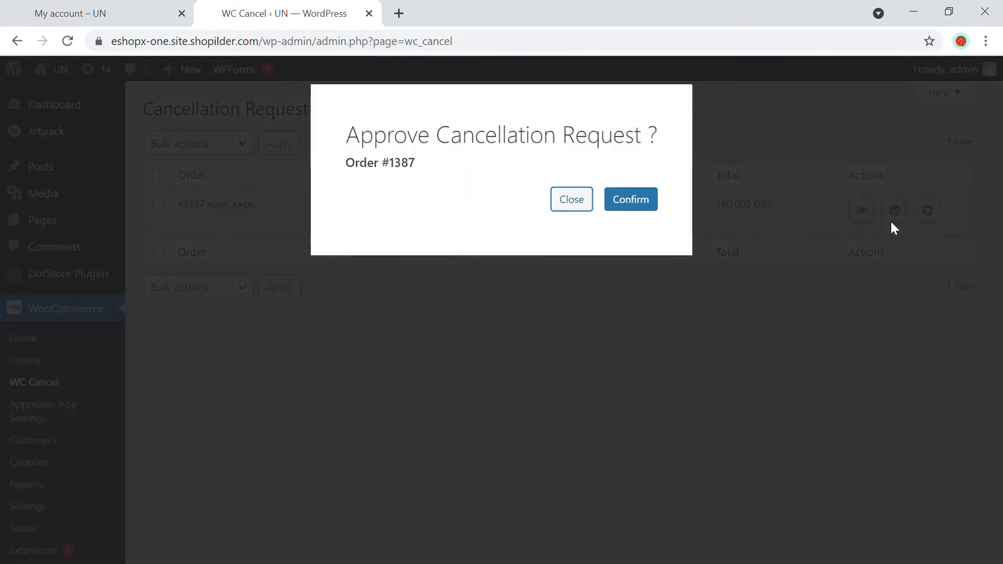
{"action": "left_click", "coordinate": [631, 199]}
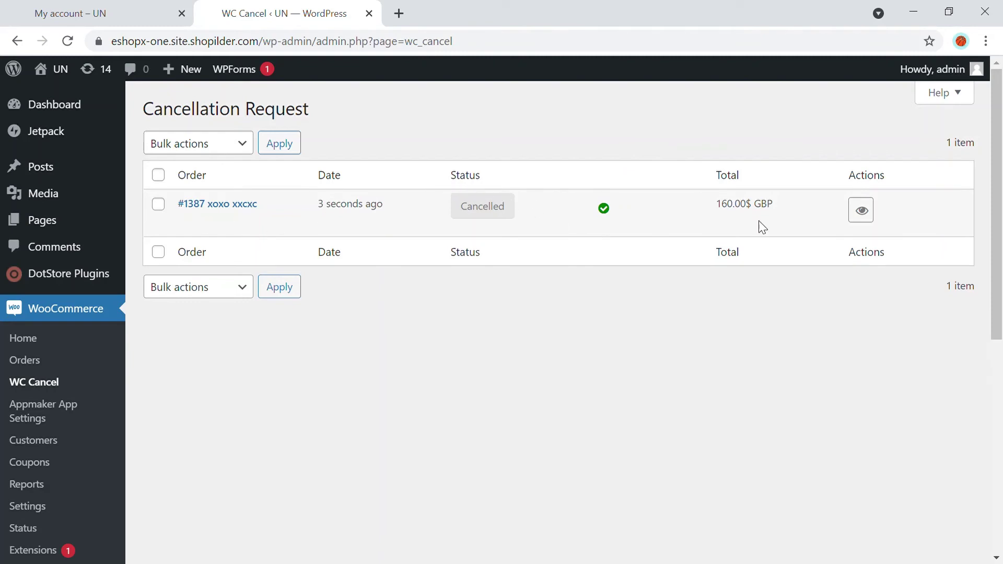
{"action": "left_click", "coordinate": [245, 207]}
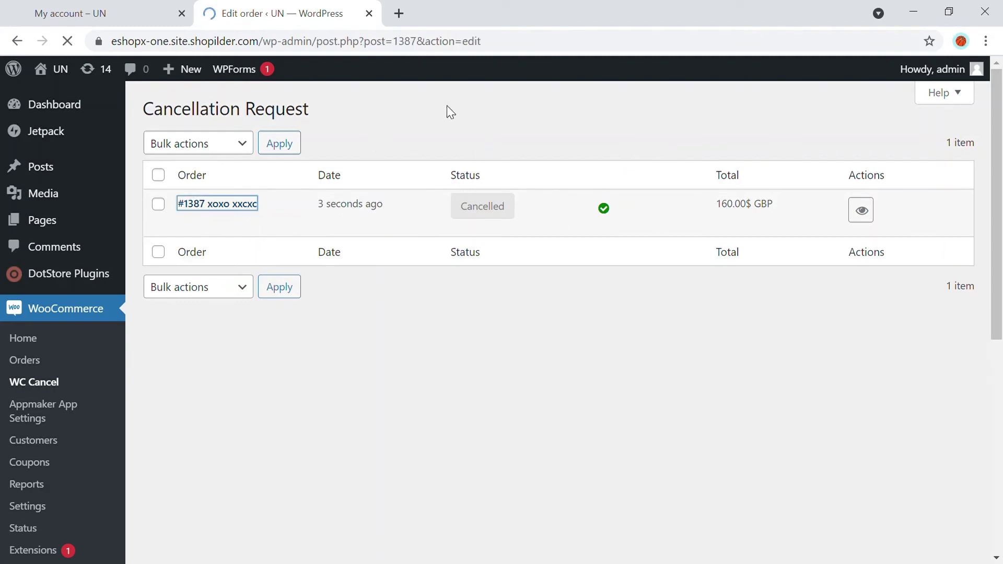
{"action": "scroll", "coordinate": [402, 152], "scroll_direction": "down", "scroll_amount": 1}
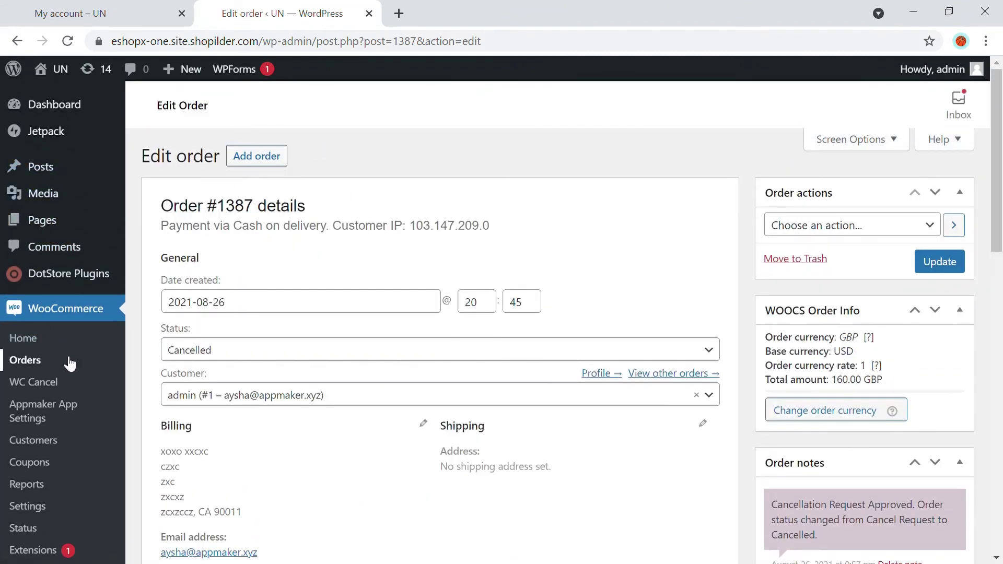
Review the cancelled order's general details, purchased item, totals and order notes on its edit page.
{"action": "scroll", "coordinate": [399, 183], "scroll_direction": "down", "scroll_amount": 2}
{"action": "scroll", "coordinate": [400, 190], "scroll_direction": "down", "scroll_amount": 7}
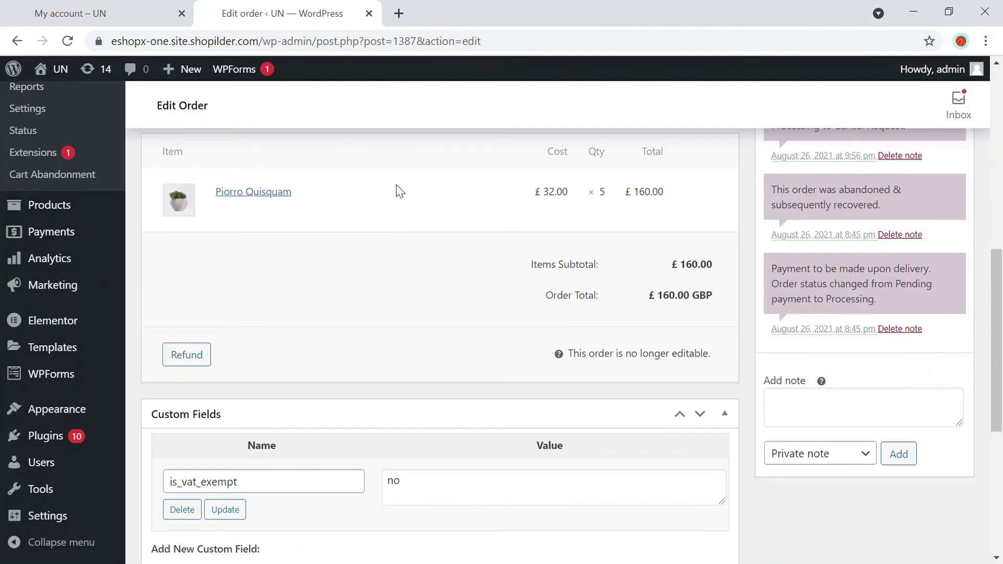
{"action": "scroll", "coordinate": [520, 246], "scroll_direction": "up", "scroll_amount": 6}
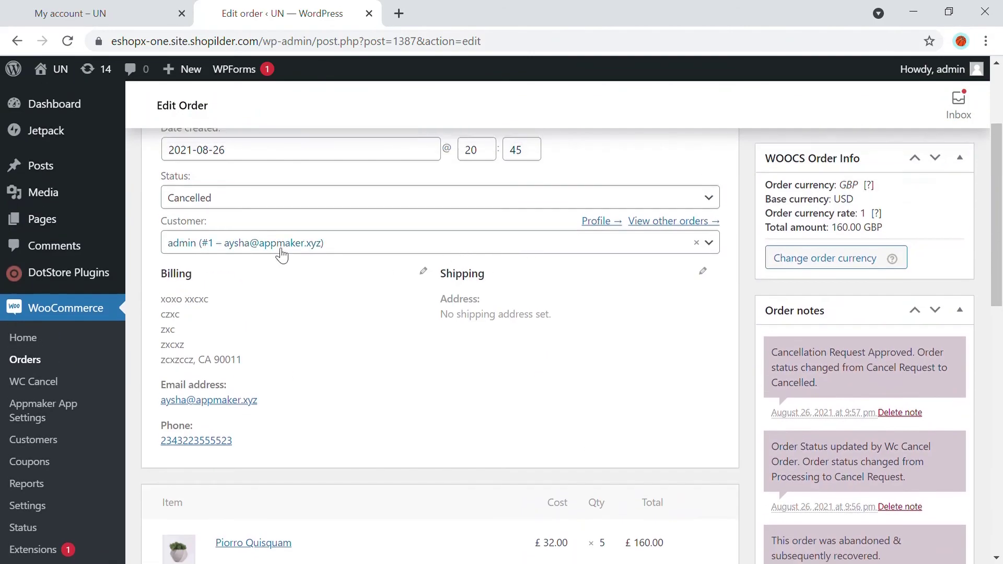
{"action": "scroll", "coordinate": [313, 287], "scroll_direction": "up", "scroll_amount": 2}
{"action": "scroll", "coordinate": [677, 252], "scroll_direction": "down", "scroll_amount": 5}
{"action": "scroll", "coordinate": [669, 253], "scroll_direction": "down", "scroll_amount": 3}
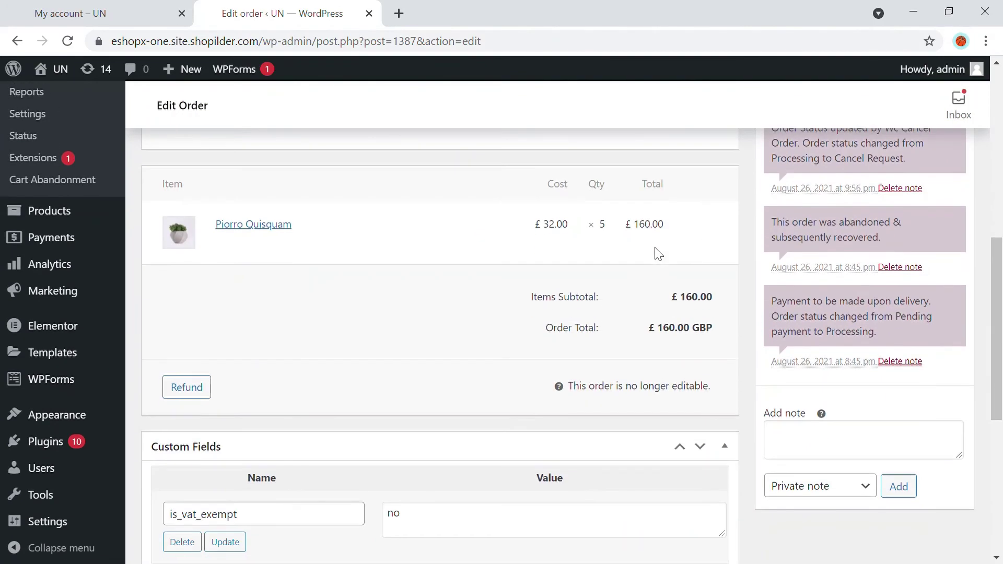
{"action": "scroll", "coordinate": [491, 322], "scroll_direction": "down", "scroll_amount": 2}
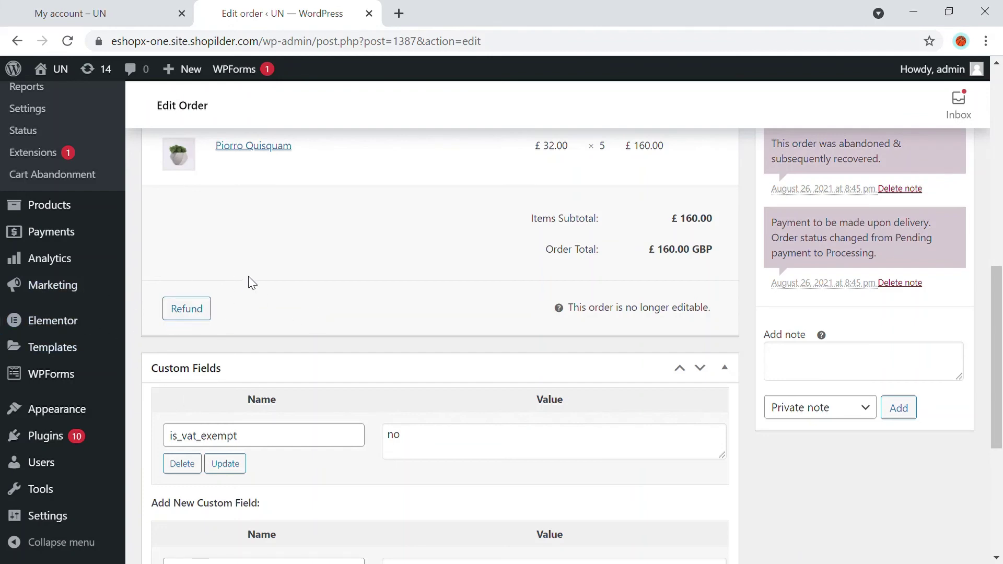
Inspect the order's refund form with its restock, amount and reason fields, and dismiss it without issuing a refund.
{"action": "left_click", "coordinate": [192, 307]}
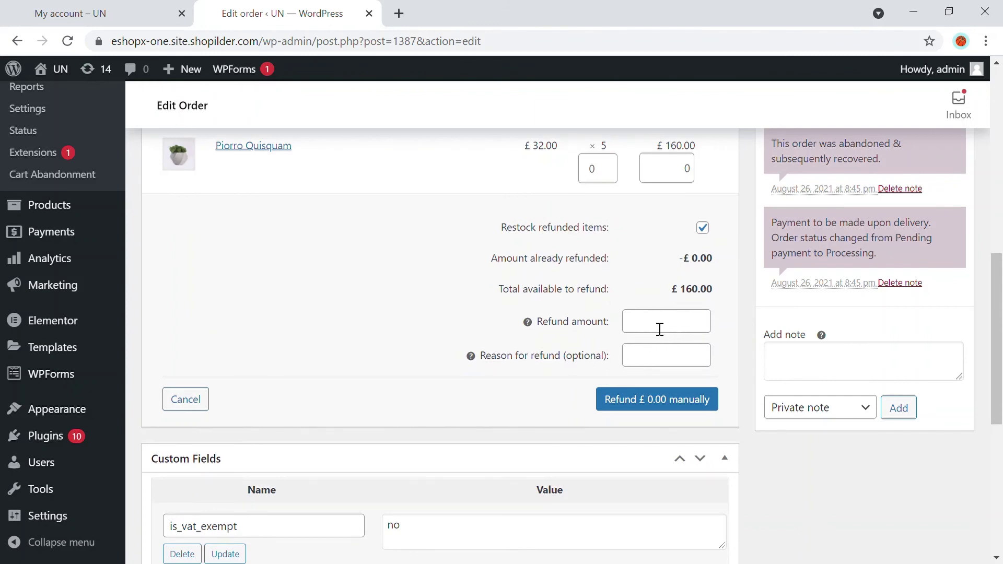
{"action": "scroll", "coordinate": [476, 300], "scroll_direction": "down", "scroll_amount": 1}
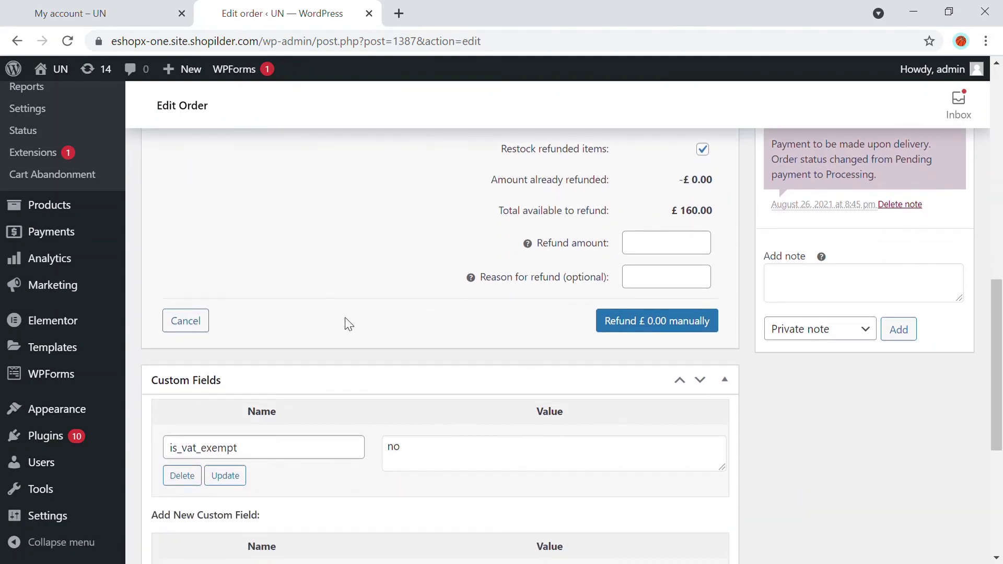
{"action": "scroll", "coordinate": [351, 328], "scroll_direction": "up", "scroll_amount": 3}
{"action": "scroll", "coordinate": [351, 328], "scroll_direction": "down", "scroll_amount": 3}
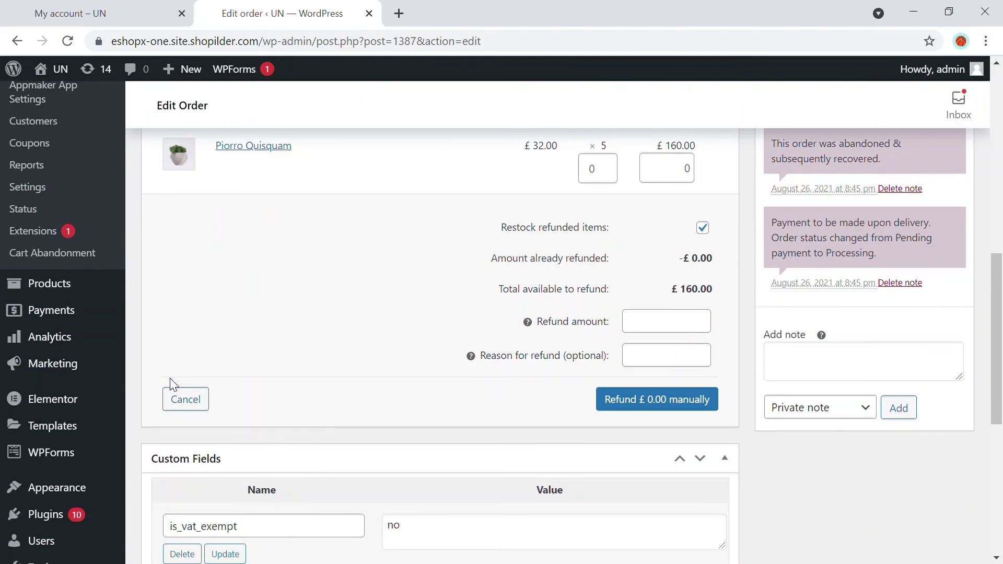
{"action": "left_click", "coordinate": [172, 400]}
{"action": "scroll", "coordinate": [370, 355], "scroll_direction": "up", "scroll_amount": 10}
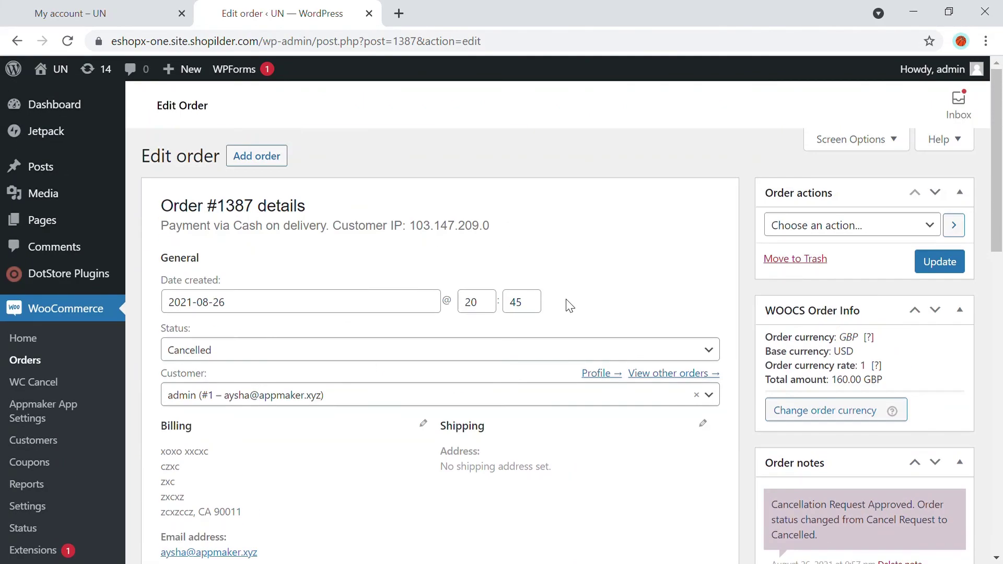
Return to the customer's orders list in the storefront's My Account page.
{"action": "left_click", "coordinate": [151, 7]}
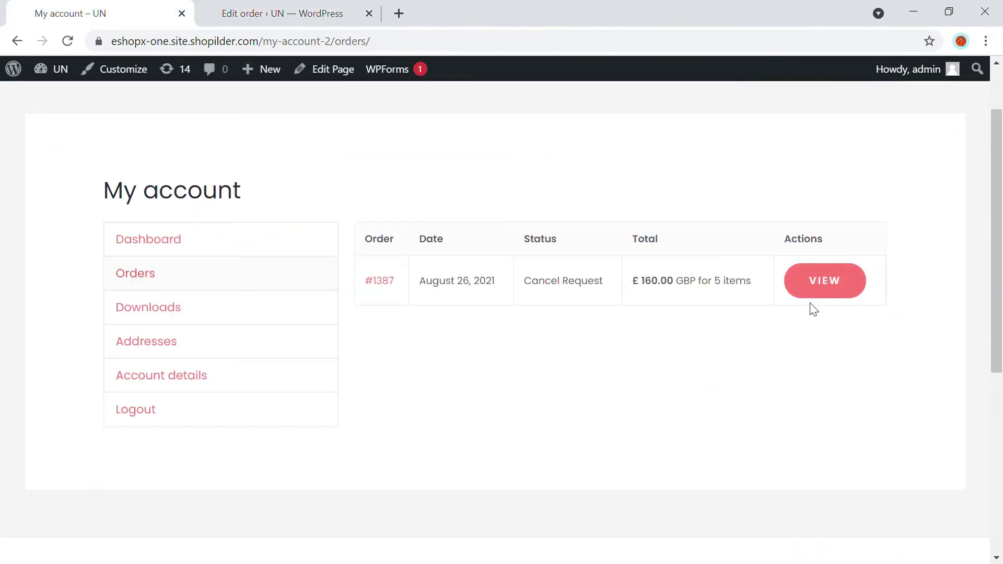